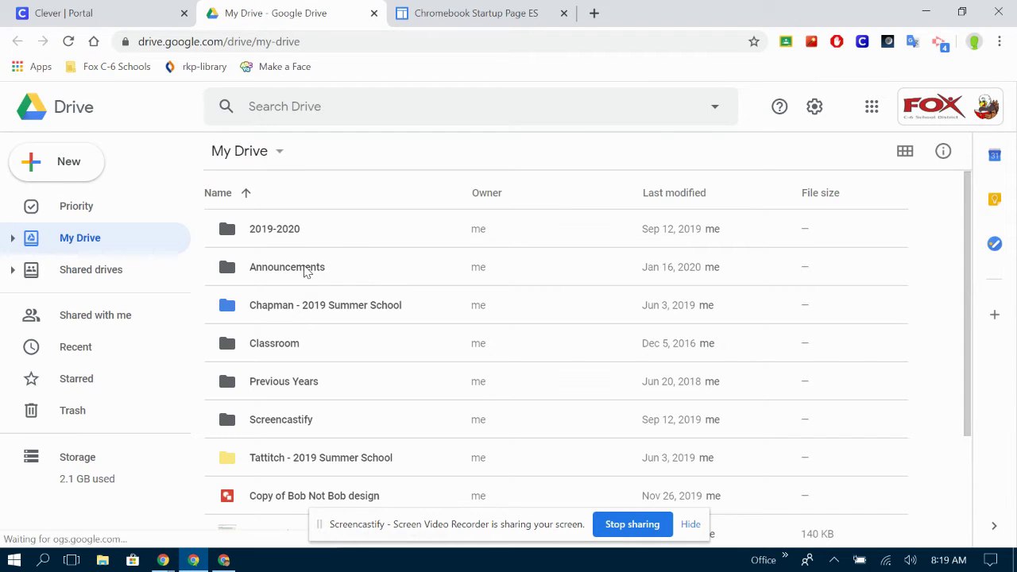
Step: Open the Tech Time Videos folder via My Drive > 2019-2020 > Stuff
{"action": "left_click", "coordinate": [301, 247]}
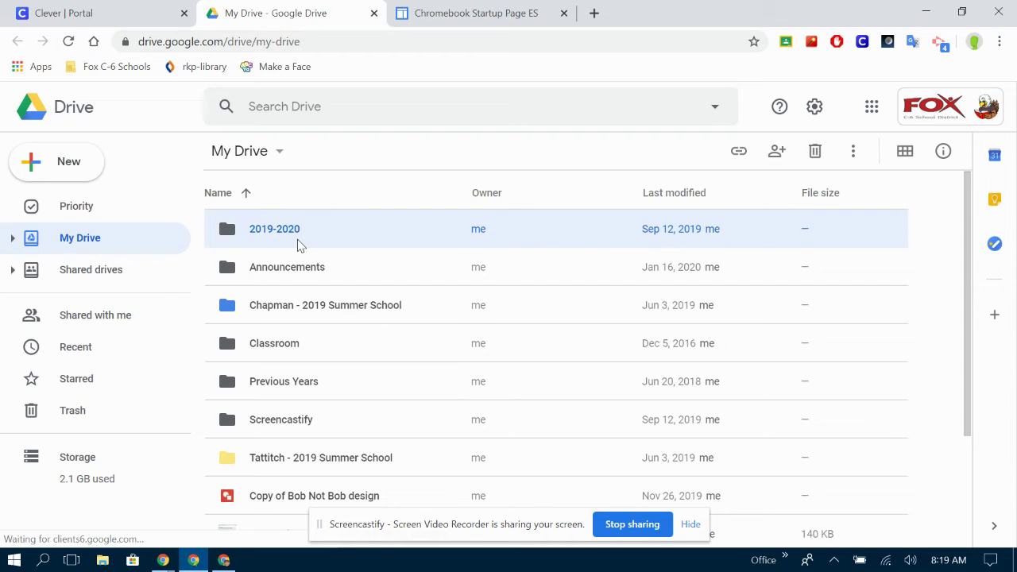
{"action": "double_click", "coordinate": [299, 245]}
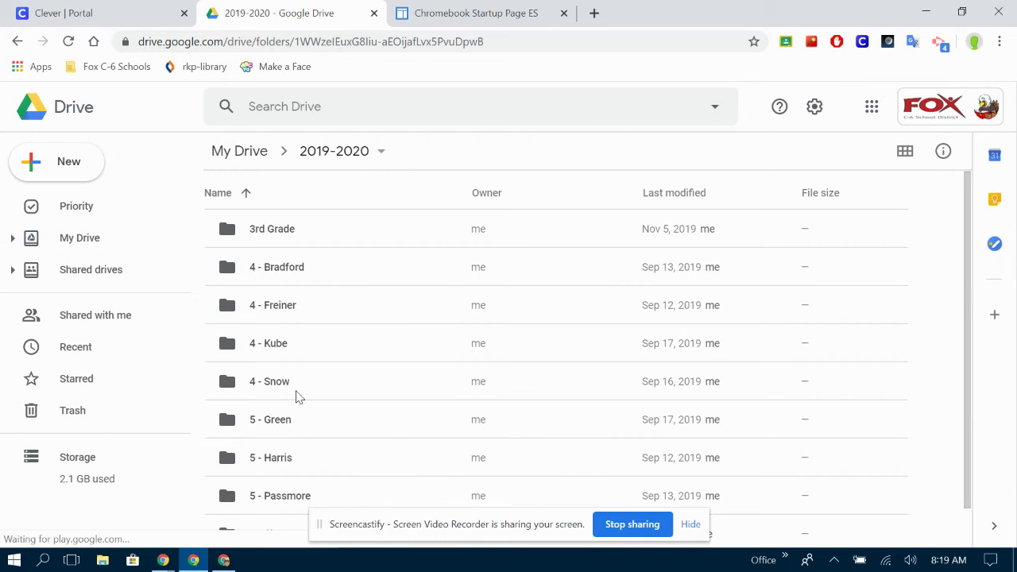
{"action": "scroll", "coordinate": [292, 493], "scroll_direction": "down", "scroll_amount": 1}
{"action": "double_click", "coordinate": [271, 492]}
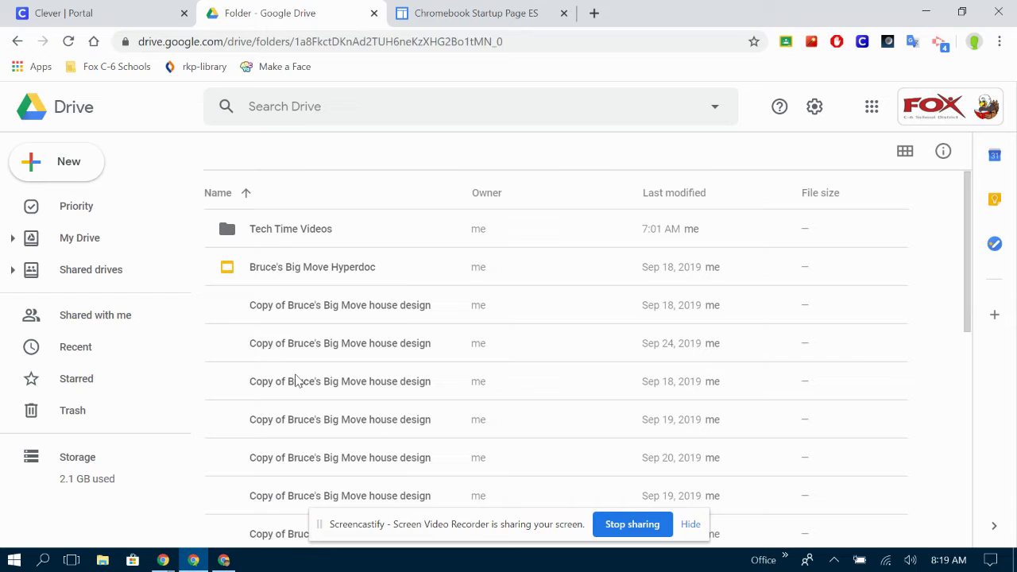
{"action": "double_click", "coordinate": [285, 234]}
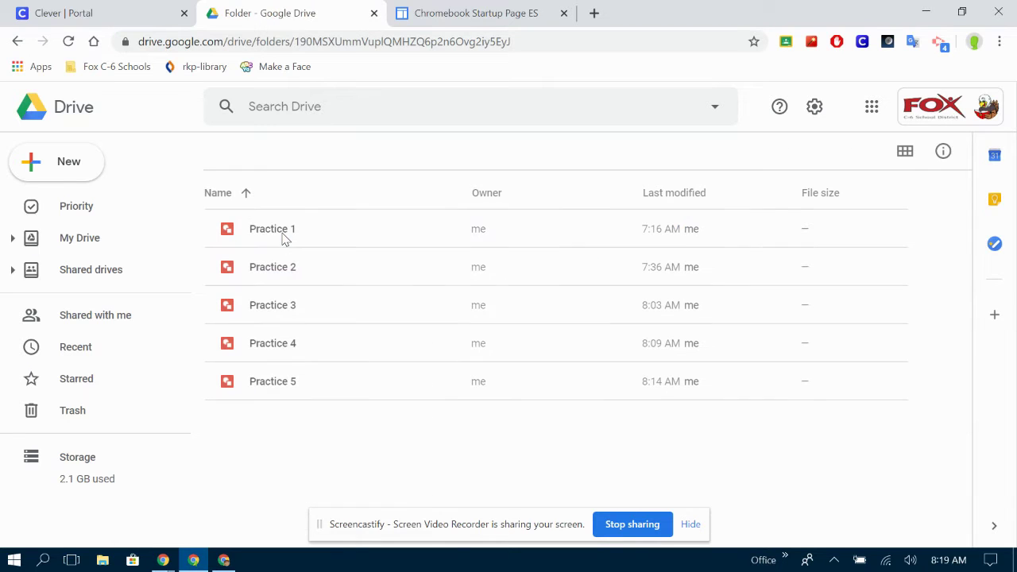
Step: Make a copy of the Practice 5 drawing
{"action": "left_click", "coordinate": [276, 393]}
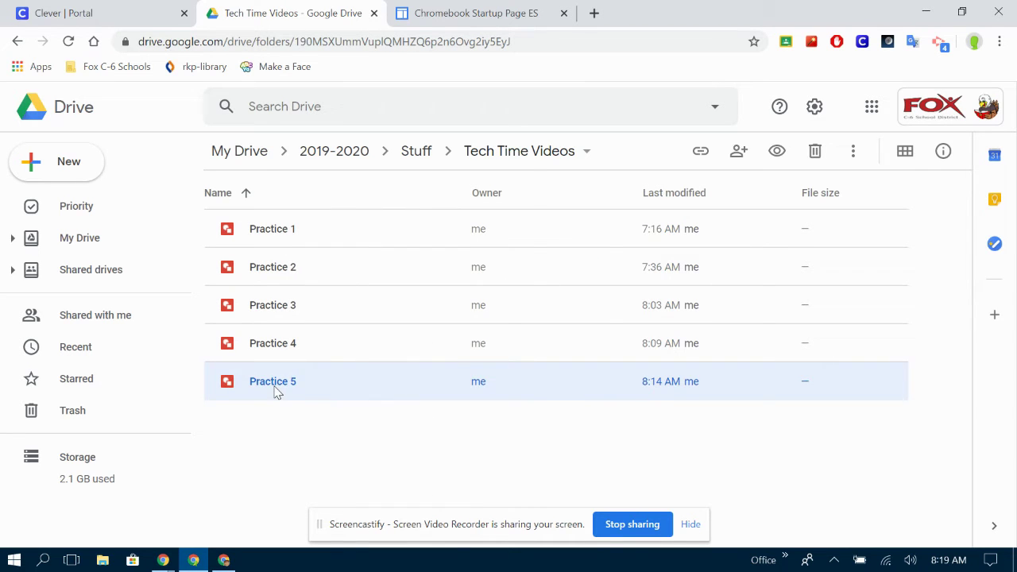
{"action": "right_click", "coordinate": [276, 393]}
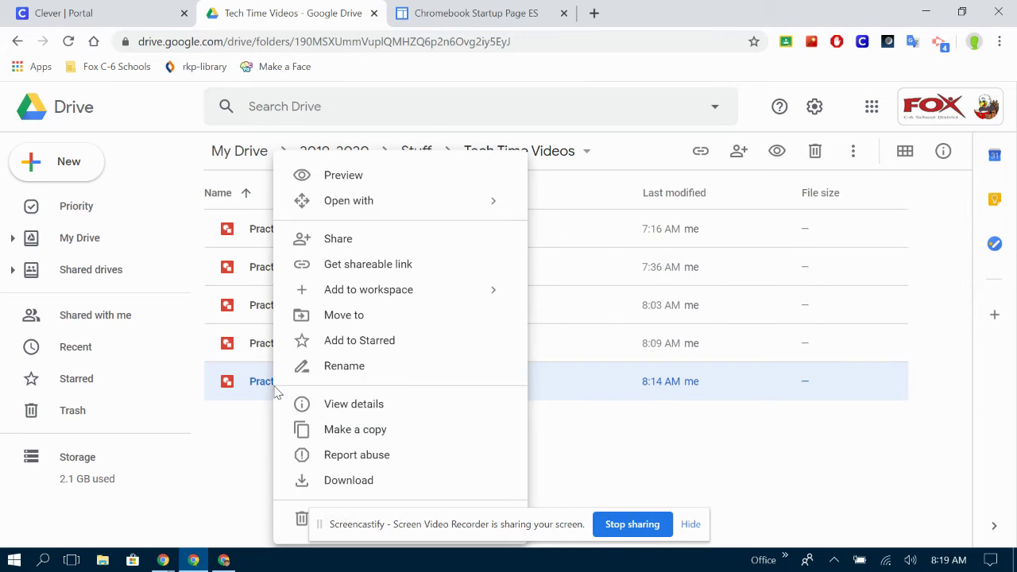
{"action": "left_click", "coordinate": [316, 429]}
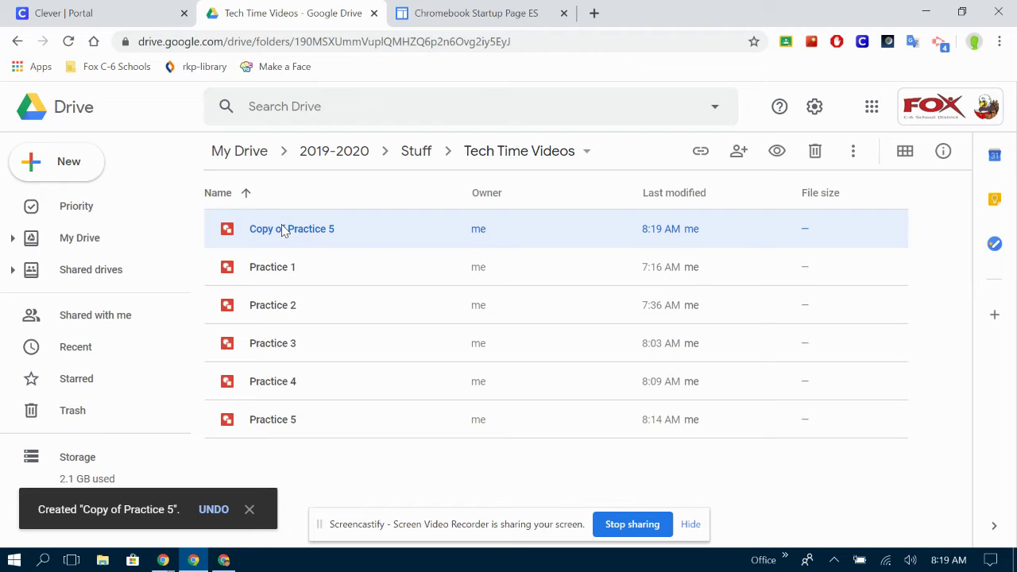
Step: Open Copy of Practice 5 and rename it 'Practice 6'
{"action": "double_click", "coordinate": [284, 230]}
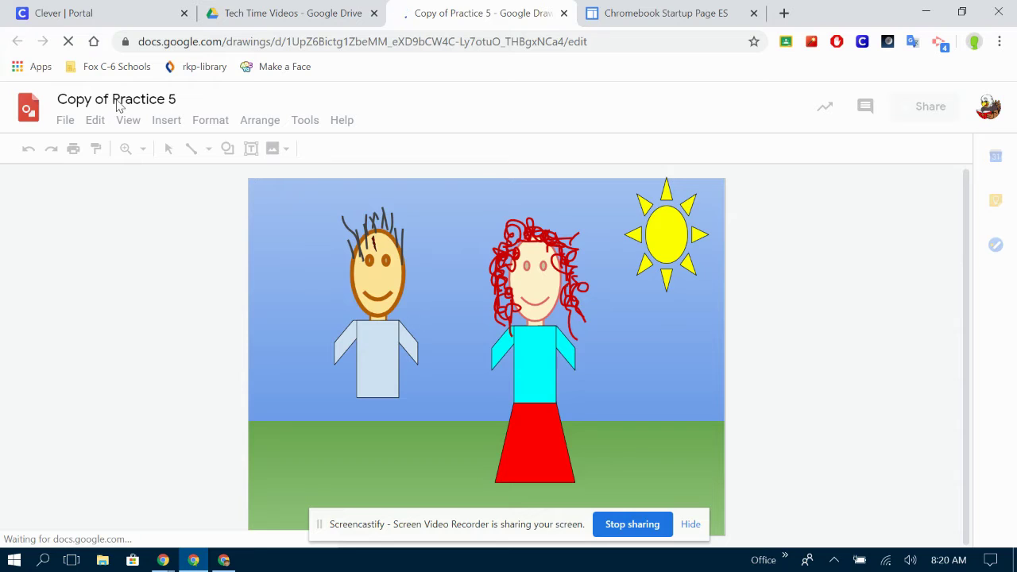
{"action": "left_click_drag", "start_coordinate": [113, 100], "coordinate": [42, 90]}
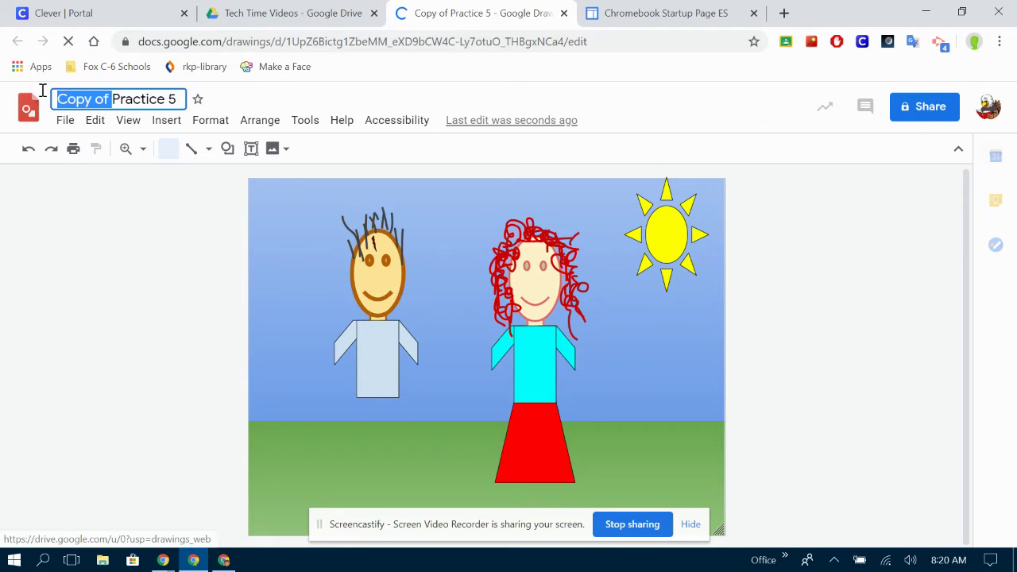
{"action": "key", "text": "BackSpace"}
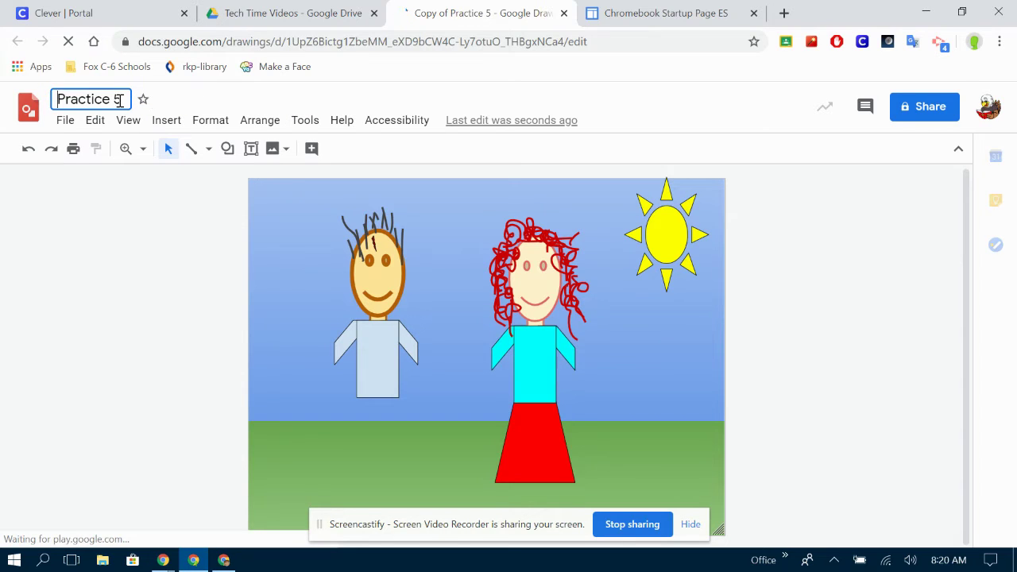
{"action": "key", "text": "BackSpace"}
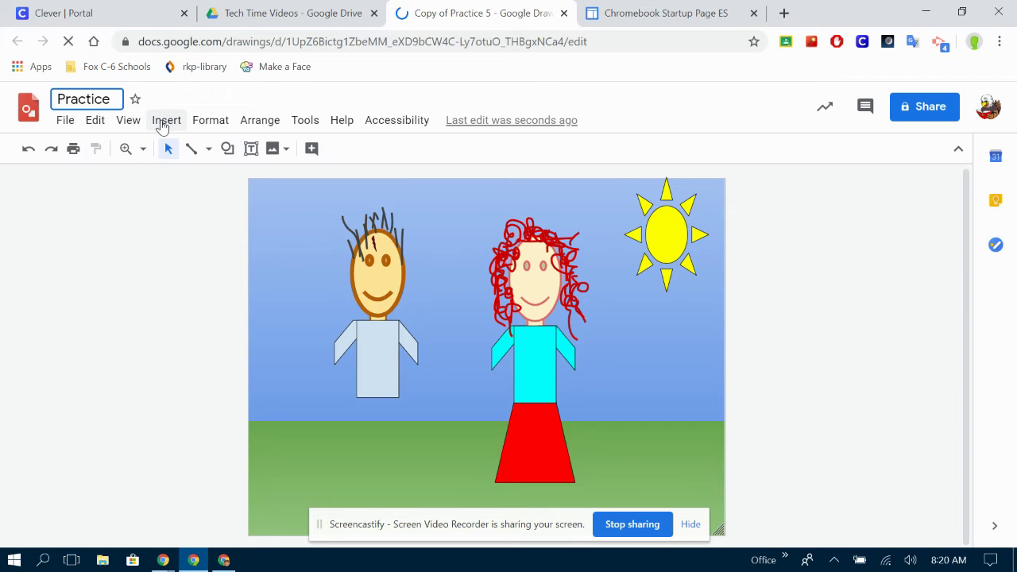
{"action": "type", "text": "6"}
{"action": "key", "text": "Return"}
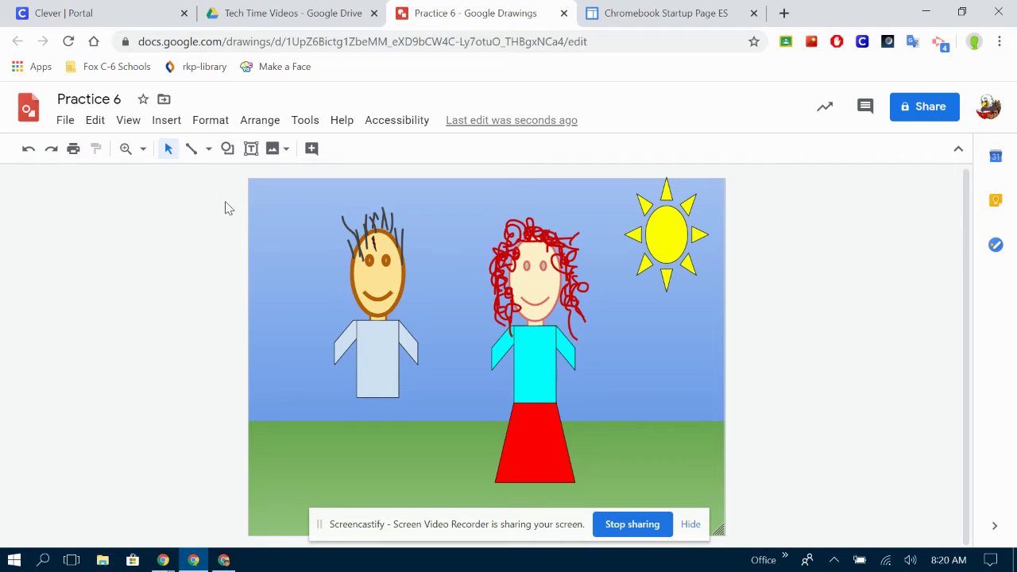
Step: Draw a text box in the upper-left sky and type 'Start typing whatever you want to say.'
{"action": "left_click", "coordinate": [252, 151]}
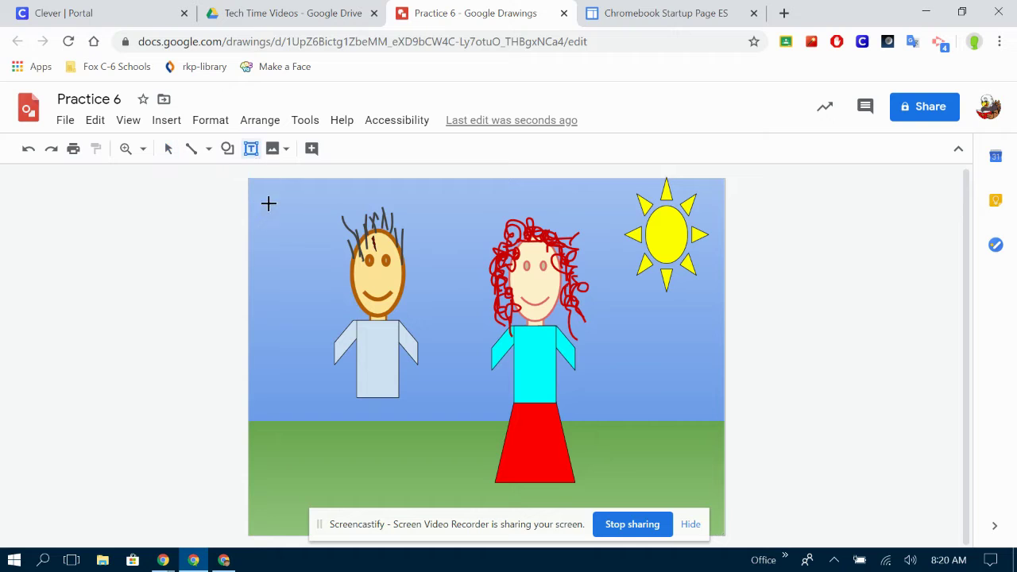
{"action": "left_click_drag", "start_coordinate": [270, 194], "coordinate": [350, 283]}
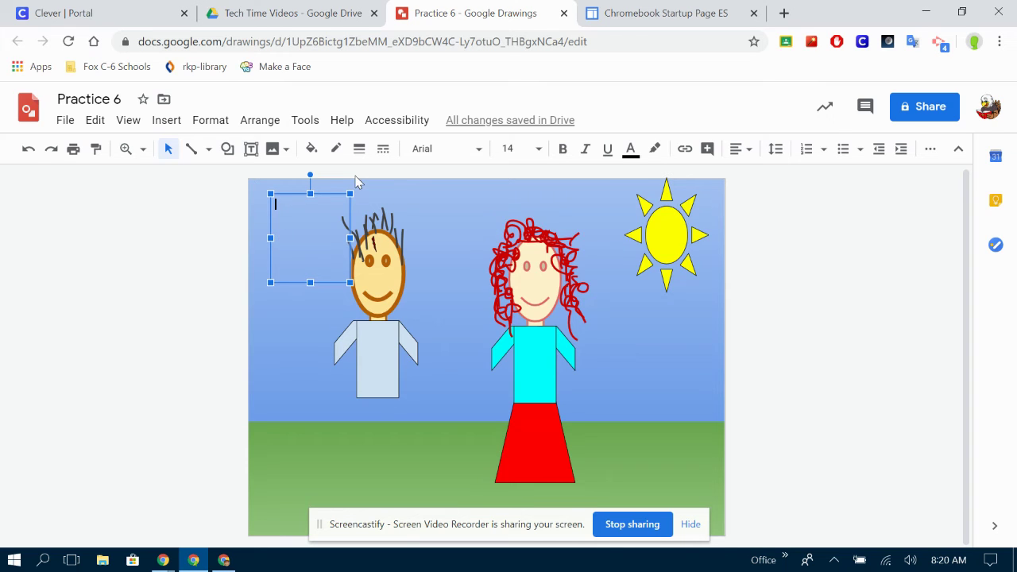
{"action": "type", "text": "s"}
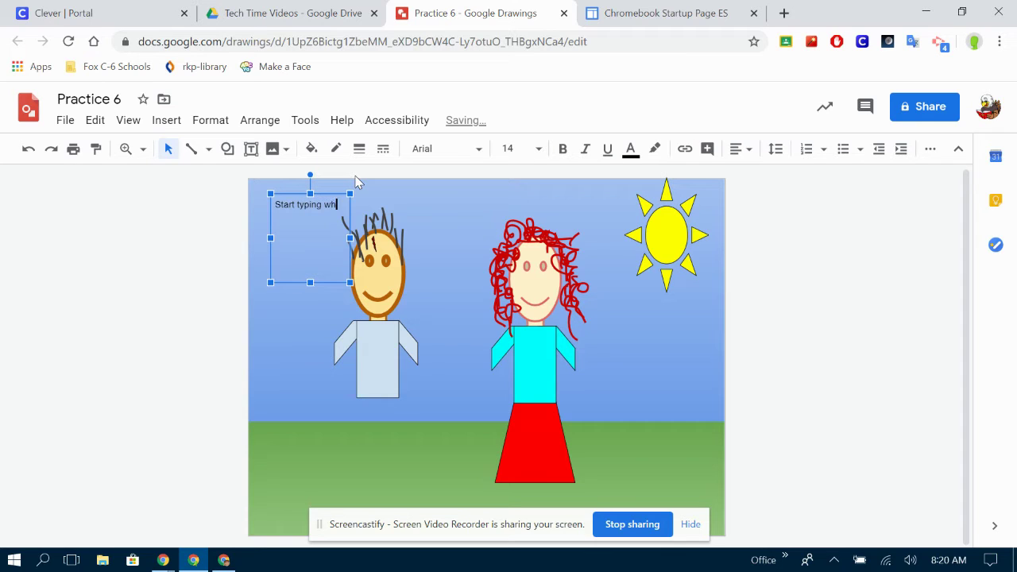
{"action": "type", "text": "tart typing whatever you want to s"}
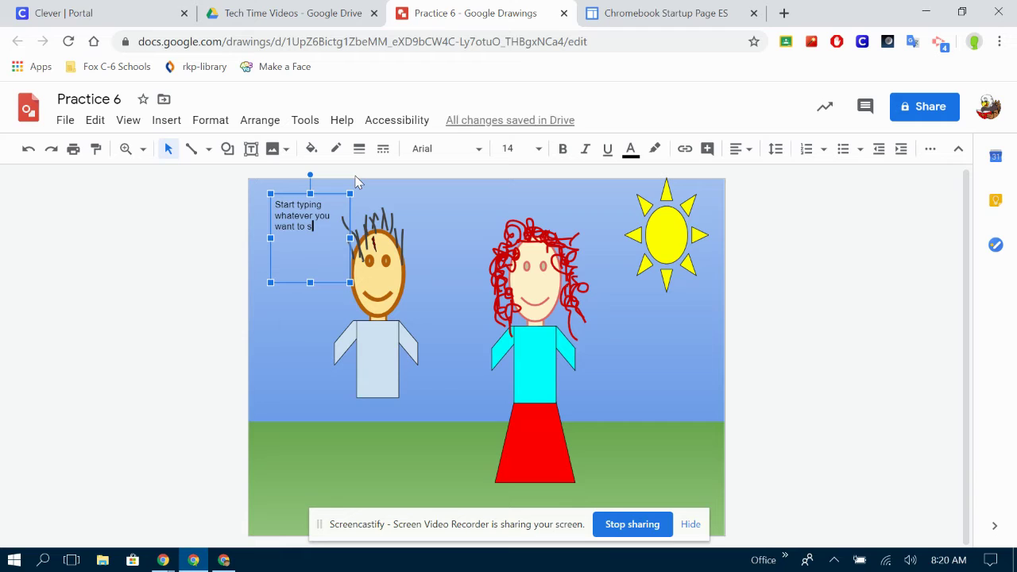
{"action": "type", "text": "Y"}
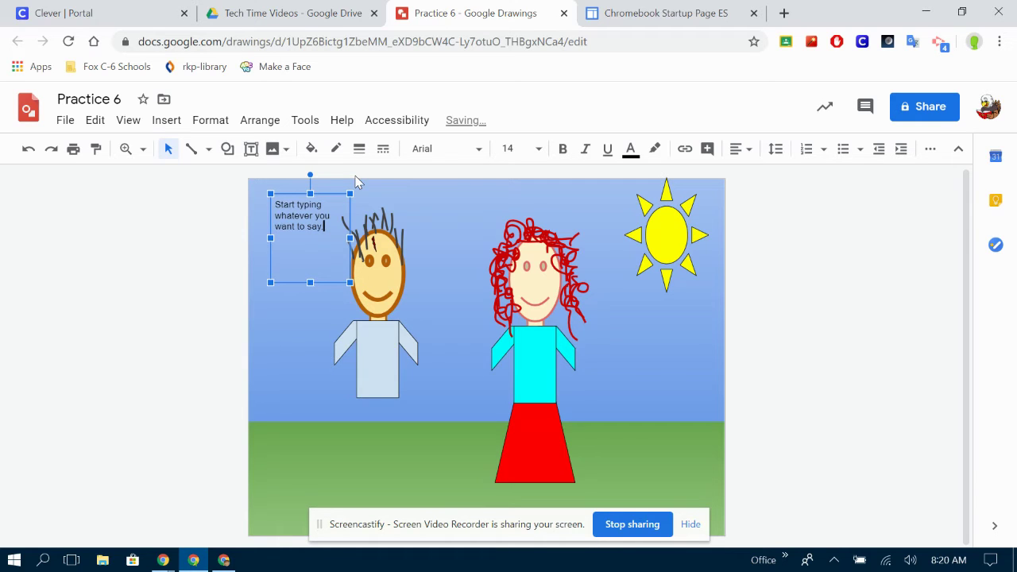
Step: Nudge the text box slightly left and down and give it a green, 12px dashed border
{"action": "left_click", "coordinate": [235, 325]}
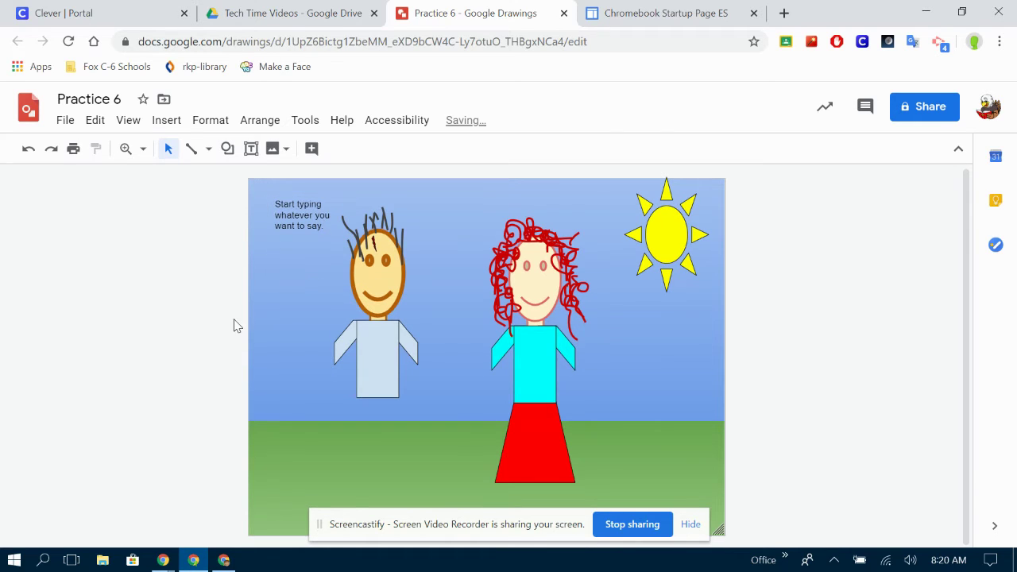
{"action": "left_click", "coordinate": [296, 225]}
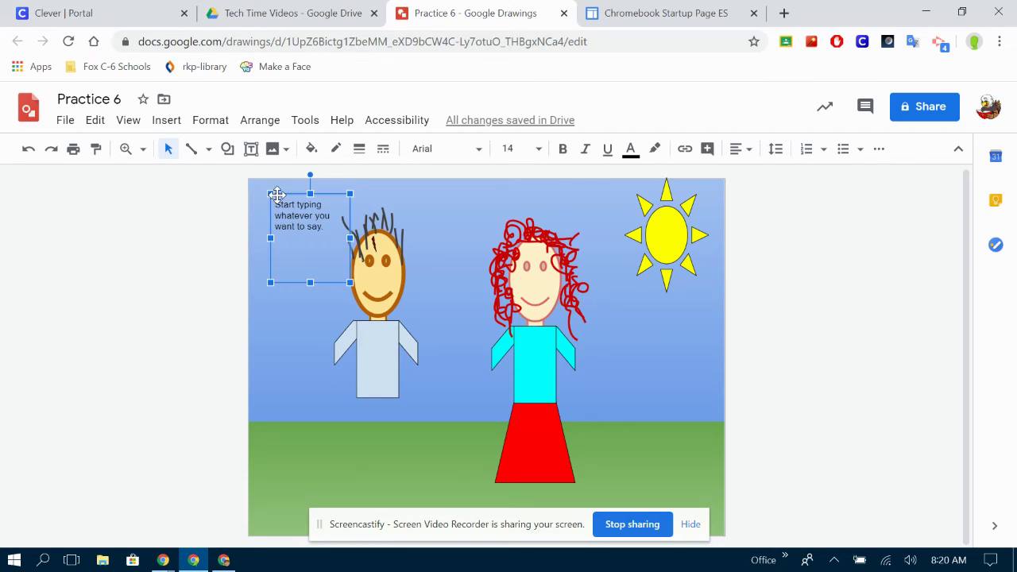
{"action": "left_click_drag", "start_coordinate": [276, 194], "coordinate": [267, 212]}
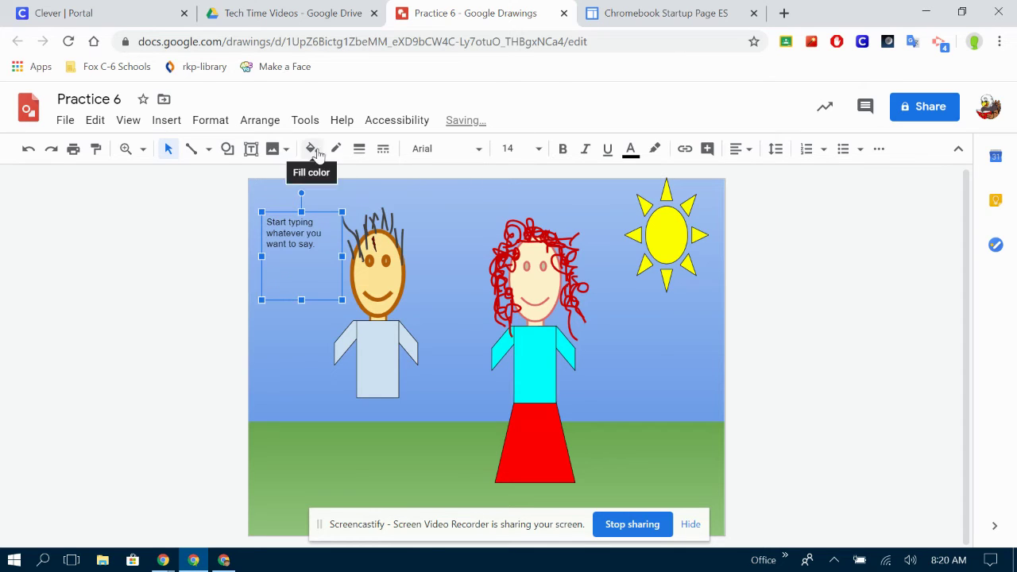
{"action": "left_click", "coordinate": [359, 149]}
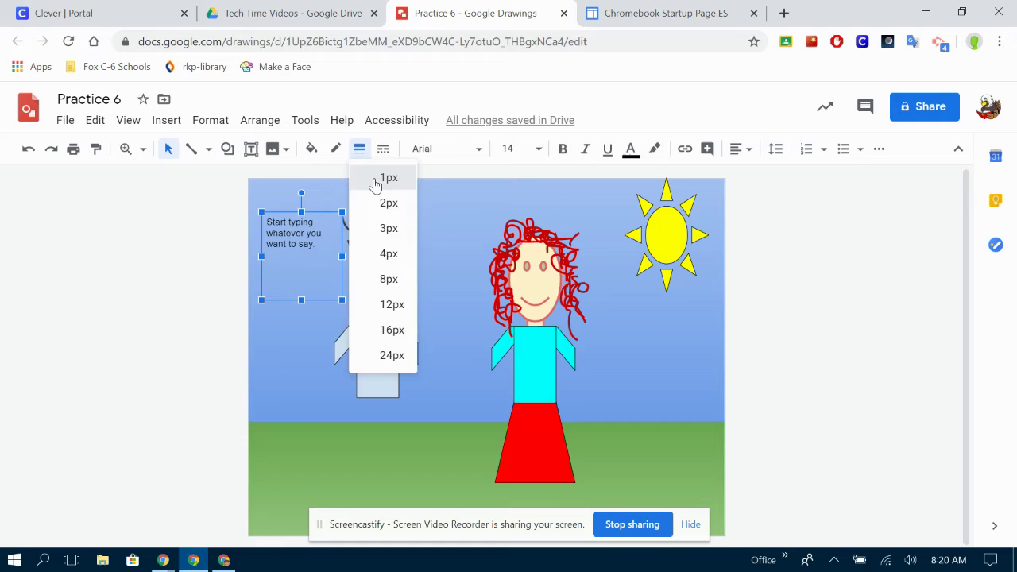
{"action": "left_click", "coordinate": [375, 185]}
{"action": "left_click", "coordinate": [335, 149]}
{"action": "left_click", "coordinate": [419, 280]}
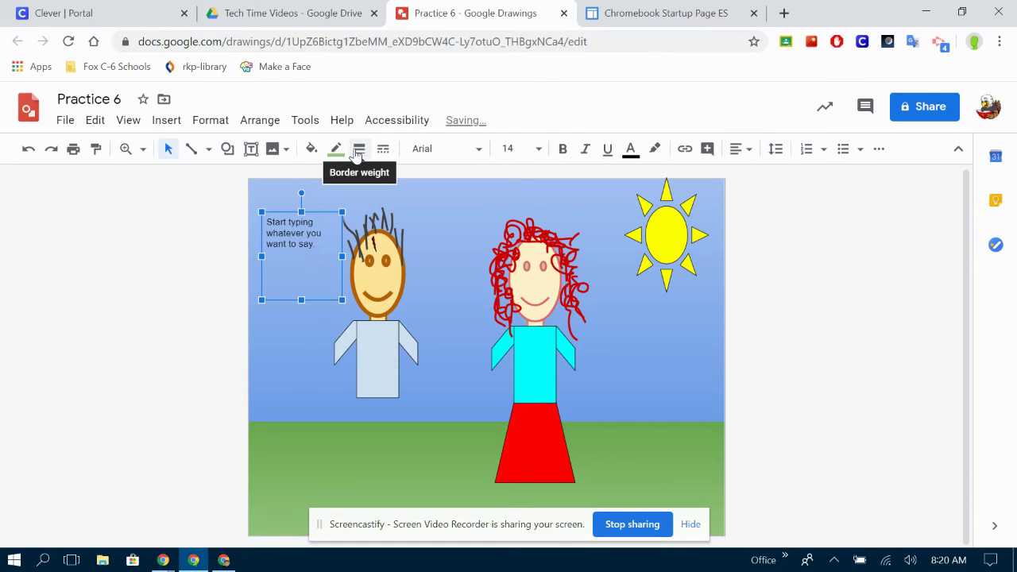
{"action": "left_click", "coordinate": [359, 149]}
{"action": "left_click", "coordinate": [394, 303]}
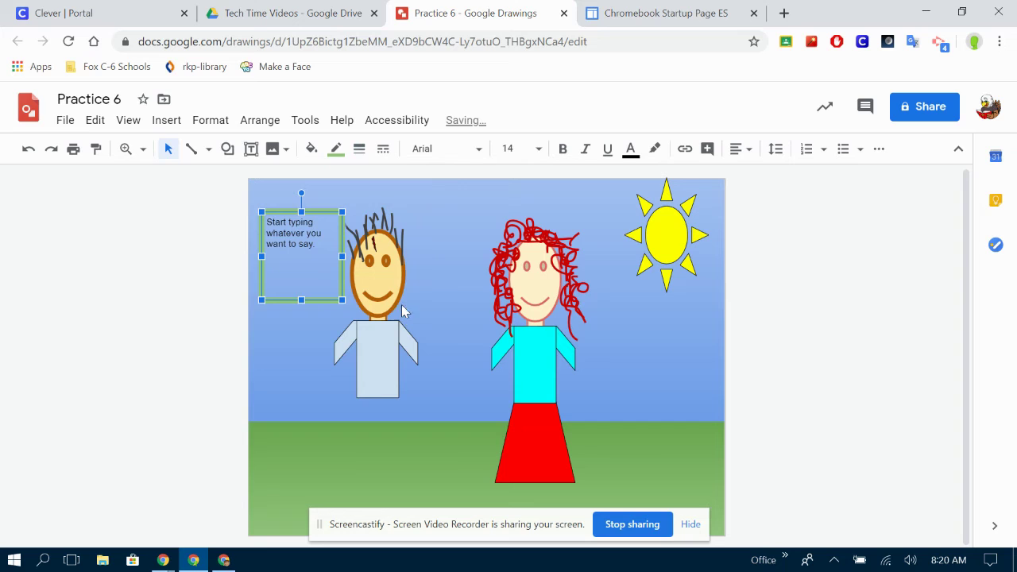
{"action": "left_click", "coordinate": [384, 149]}
{"action": "left_click", "coordinate": [413, 223]}
Step: Change the text box font to Salsa and slightly enlarge the box
{"action": "left_click", "coordinate": [186, 318]}
{"action": "left_click", "coordinate": [310, 248]}
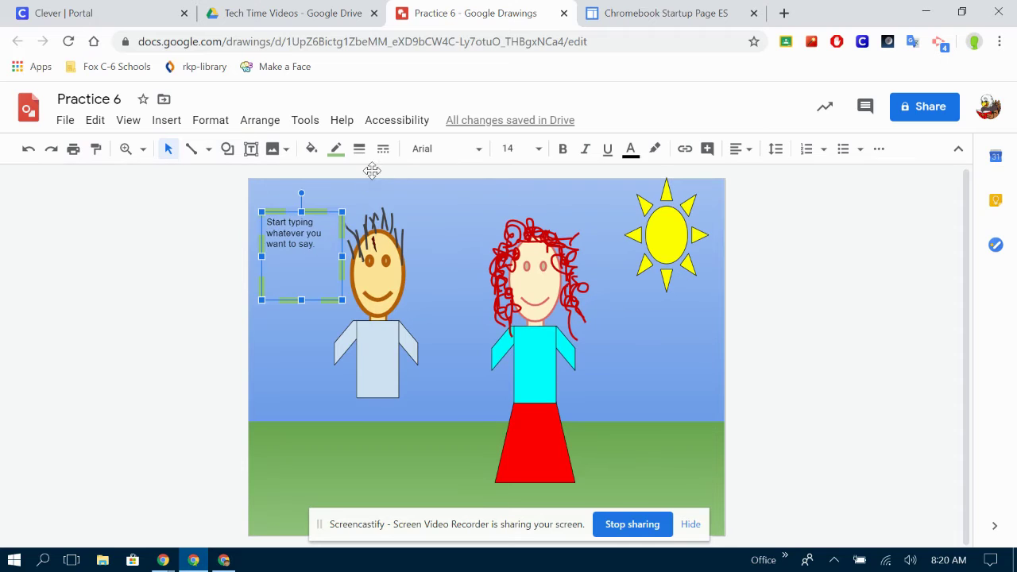
{"action": "left_click", "coordinate": [423, 148]}
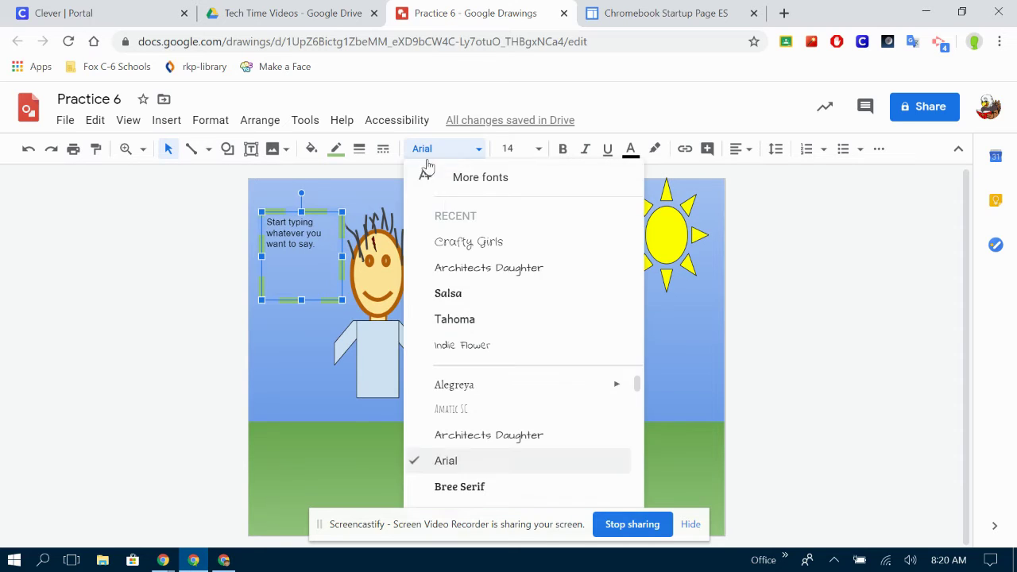
{"action": "left_click", "coordinate": [465, 293]}
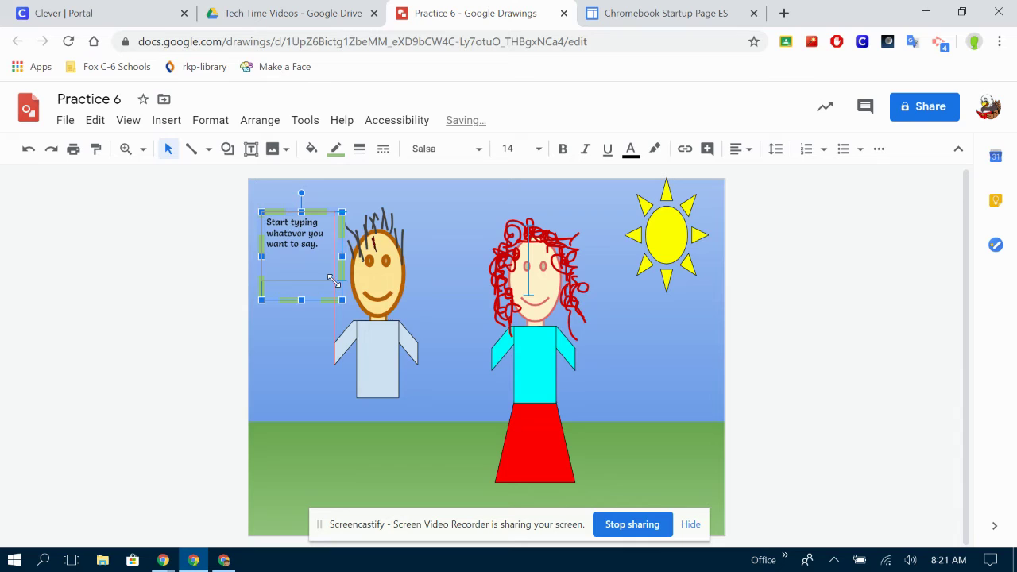
{"action": "left_click_drag", "start_coordinate": [341, 299], "coordinate": [342, 305]}
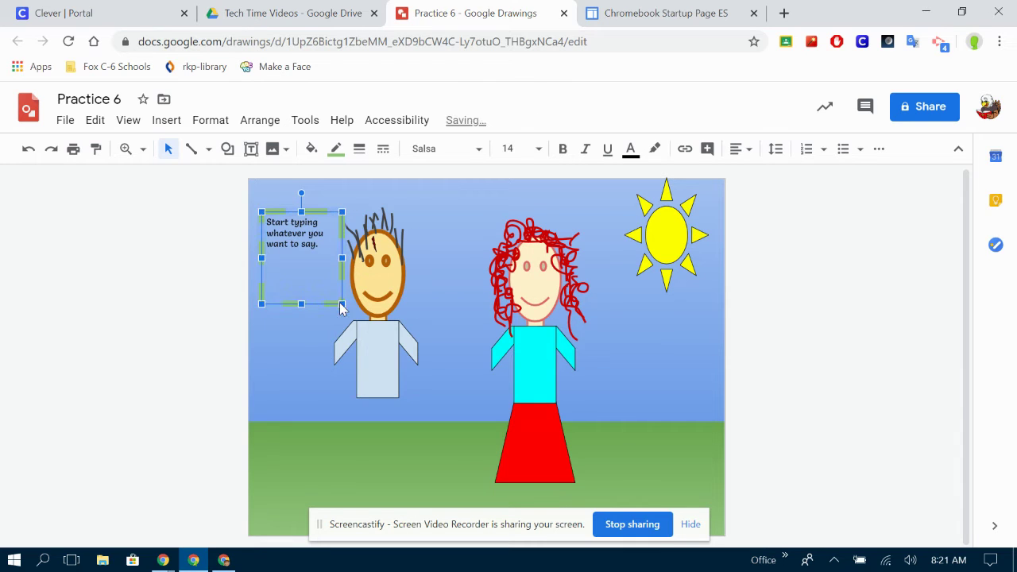
Step: Set the text to size 18, centred horizontally and vertically
{"action": "left_click", "coordinate": [541, 155]}
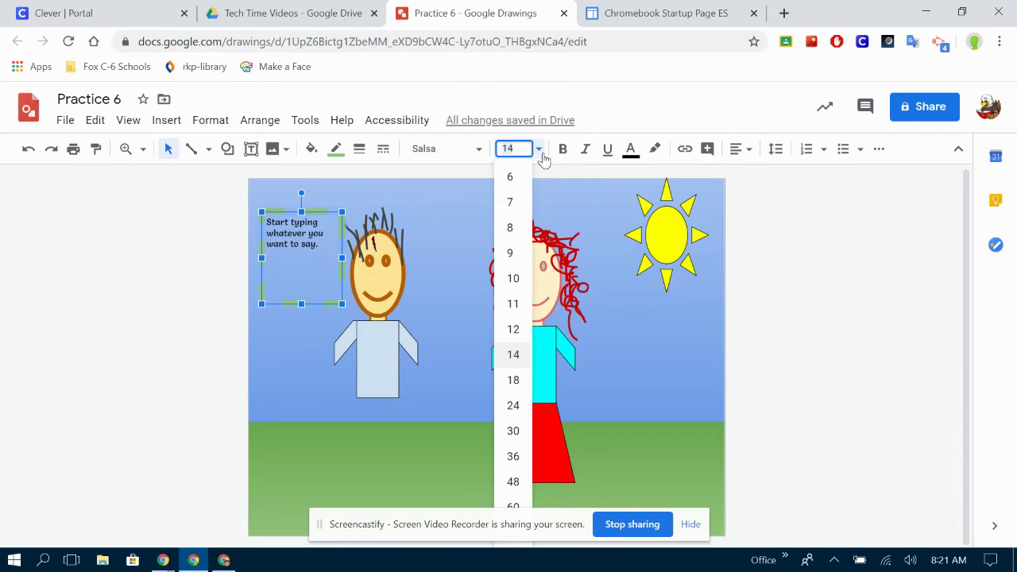
{"action": "left_click", "coordinate": [512, 381]}
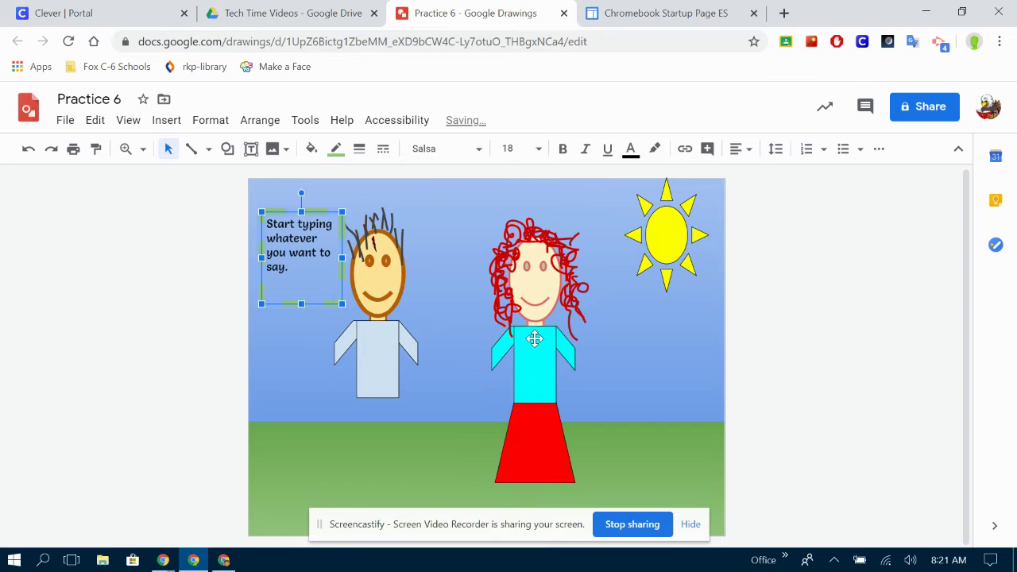
{"action": "left_click", "coordinate": [748, 151]}
{"action": "left_click", "coordinate": [761, 173]}
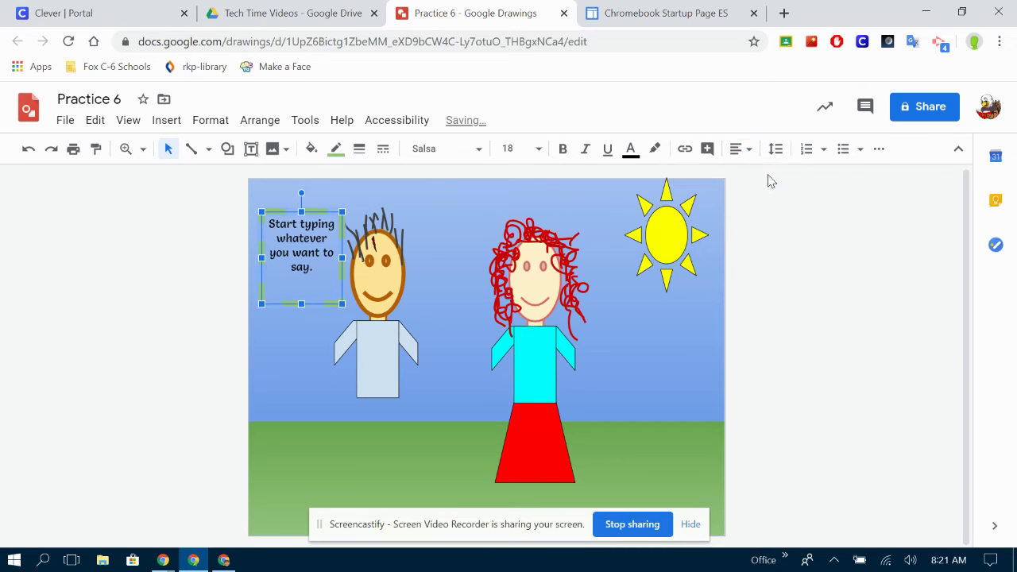
{"action": "left_click", "coordinate": [751, 151]}
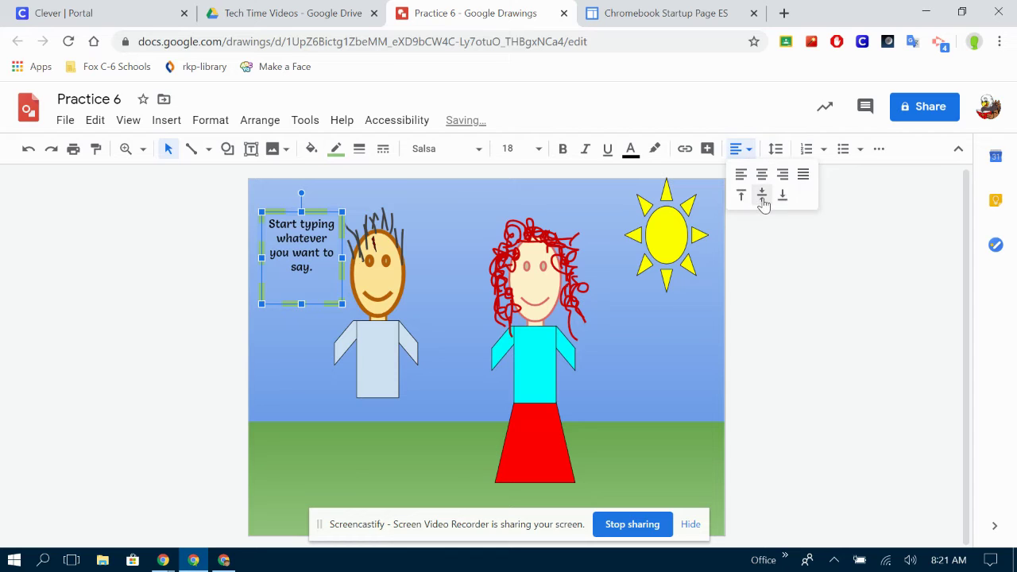
{"action": "left_click", "coordinate": [756, 197]}
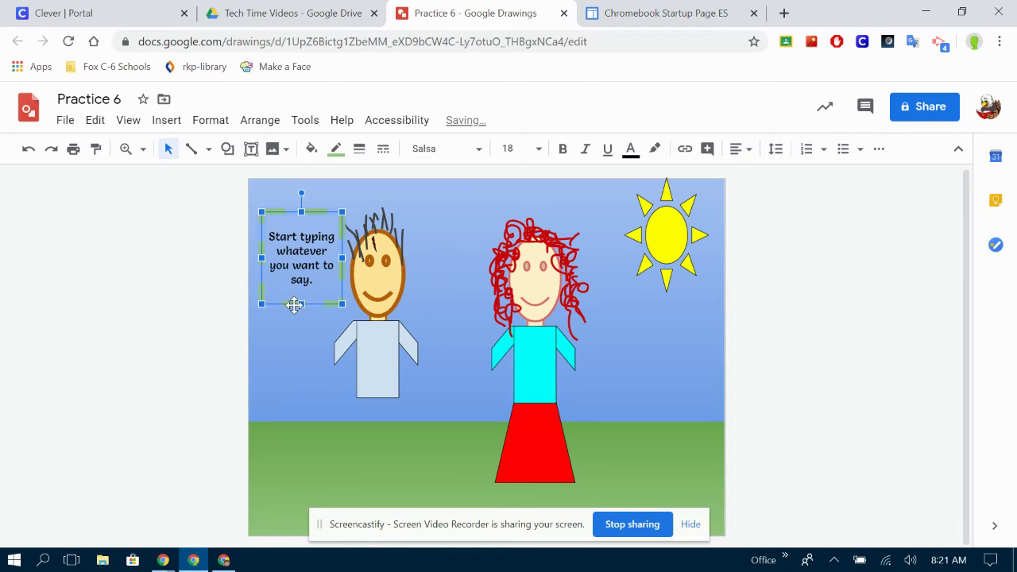
Step: Move the text box down beside the boy's face
{"action": "left_click_drag", "start_coordinate": [302, 307], "coordinate": [303, 286]}
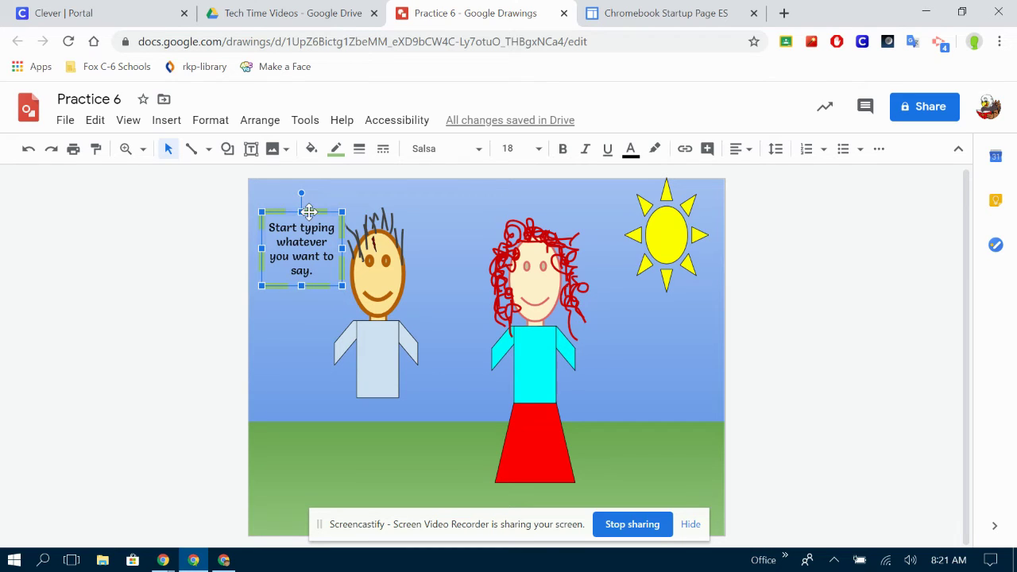
{"action": "left_click_drag", "start_coordinate": [308, 216], "coordinate": [306, 268]}
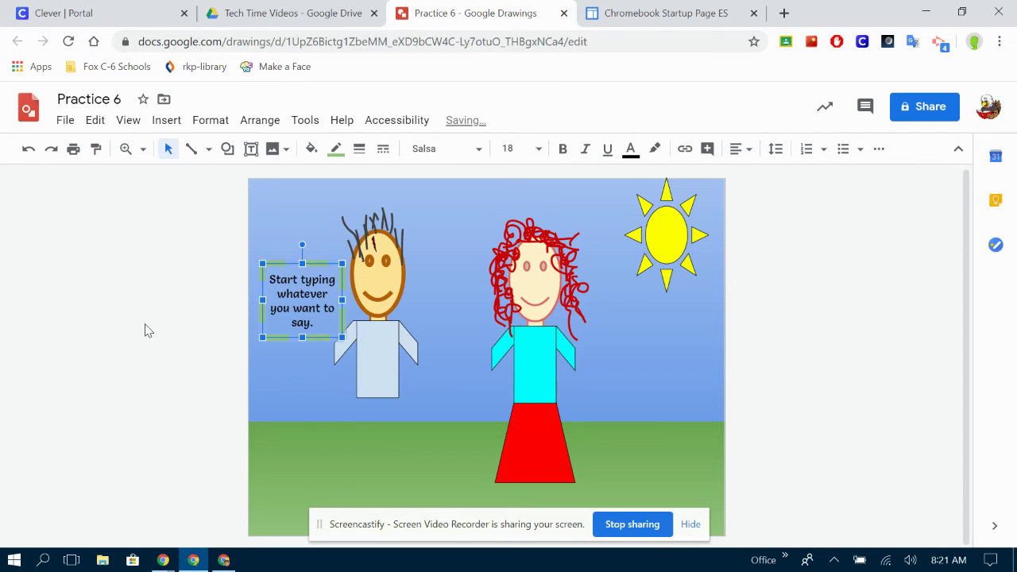
{"action": "left_click", "coordinate": [165, 373]}
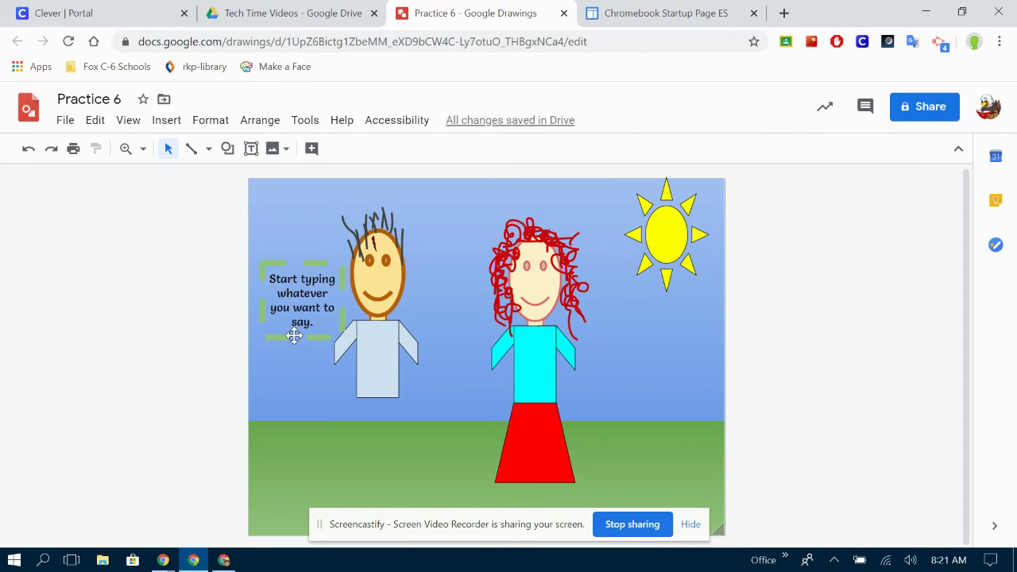
Step: Type 'Rockport Heights Elementary' into the girl's cyan shirt
{"action": "left_click", "coordinate": [228, 151]}
{"action": "mouse_move", "coordinate": [257, 179]}
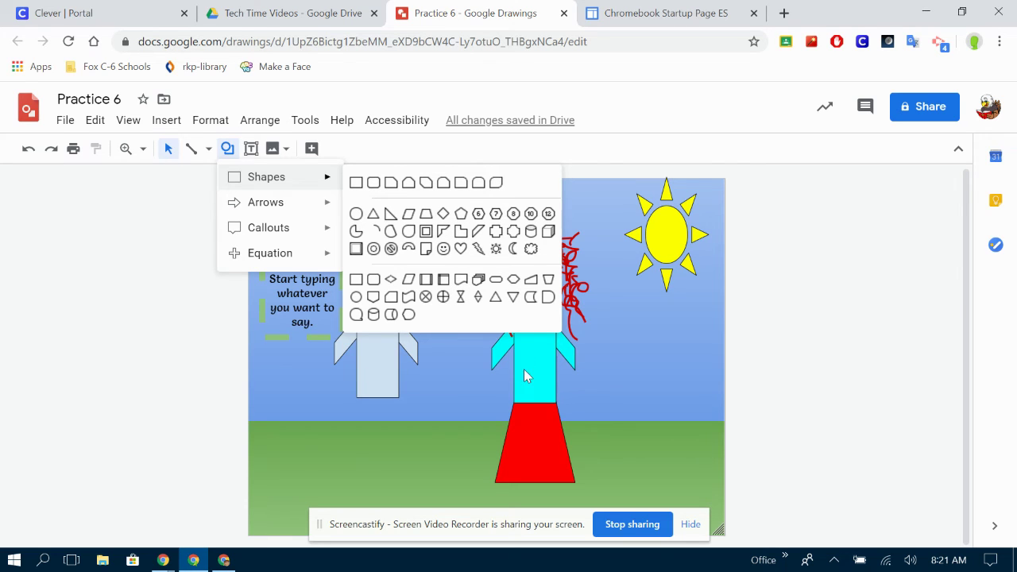
{"action": "left_click", "coordinate": [524, 371]}
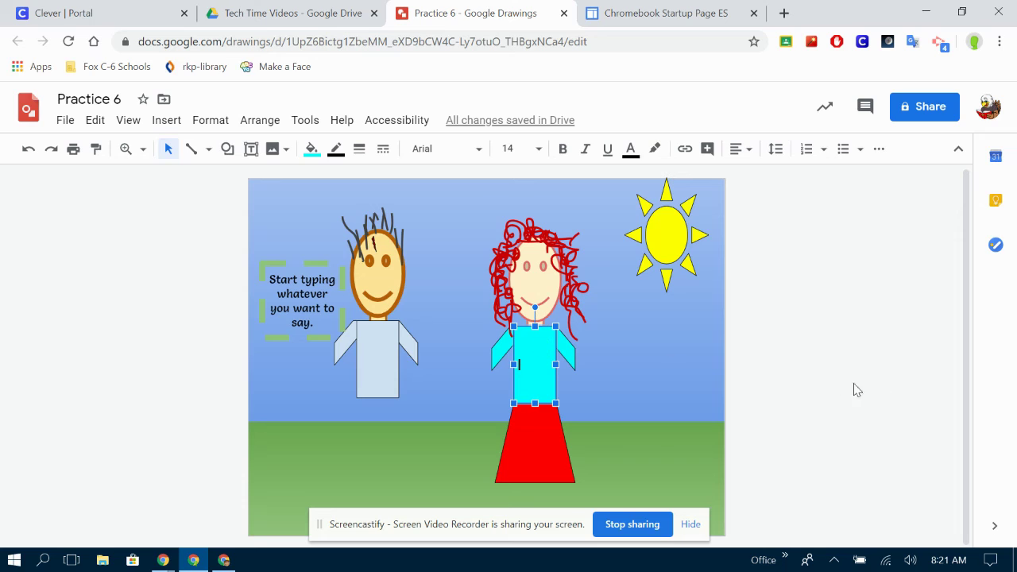
{"action": "type", "text": "Ro"}
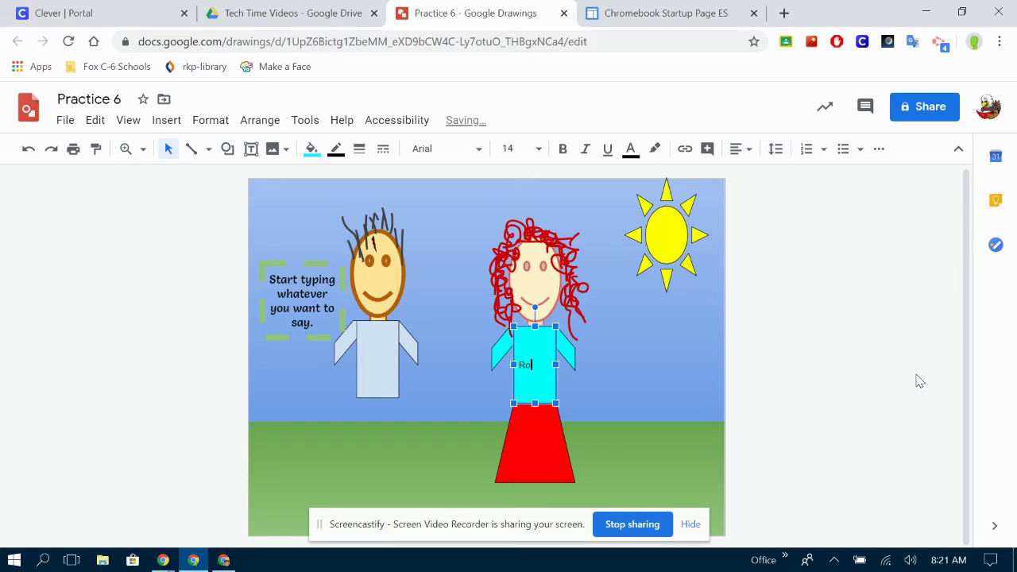
{"action": "type", "text": "ckport Heights Elementary"}
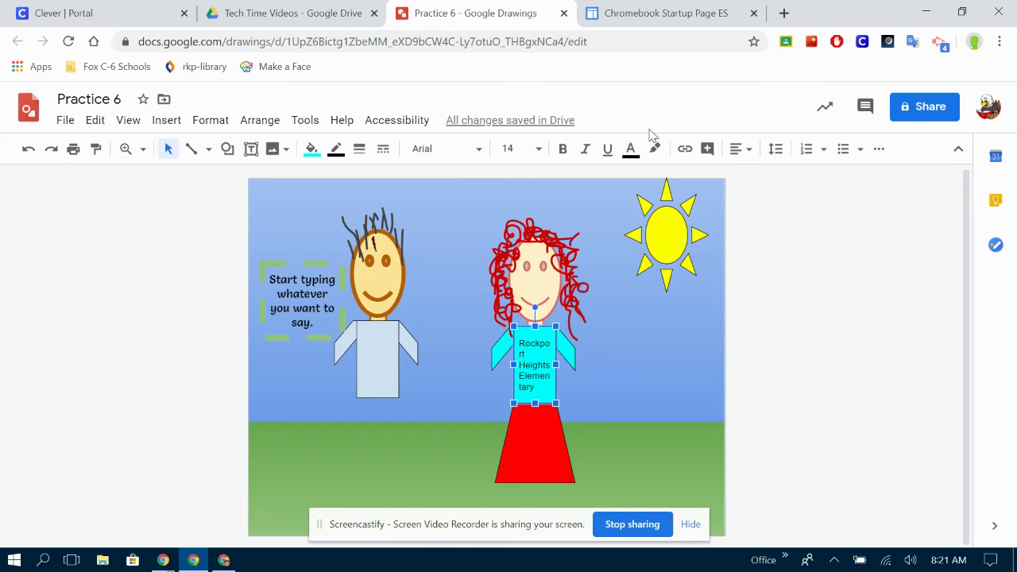
Step: Format the shirt text as Indie Flower size 10, centred and top-aligned
{"action": "left_click", "coordinate": [445, 148]}
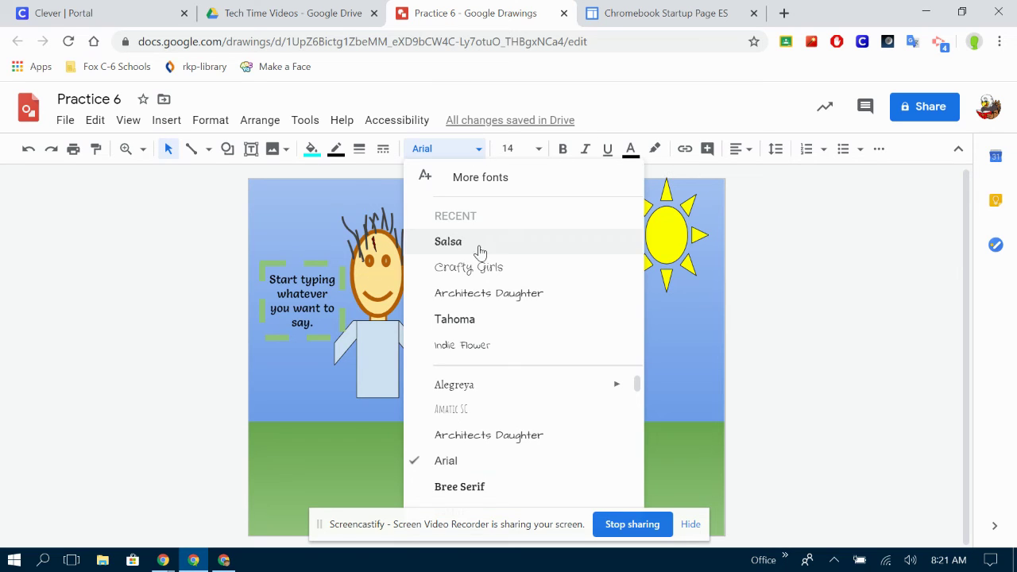
{"action": "left_click", "coordinate": [477, 350]}
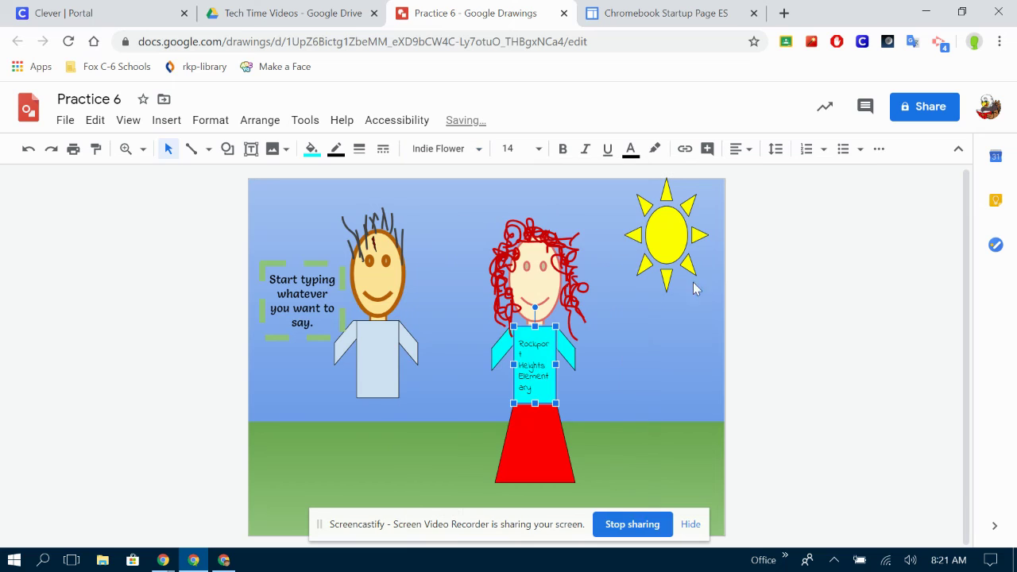
{"action": "left_click", "coordinate": [538, 149]}
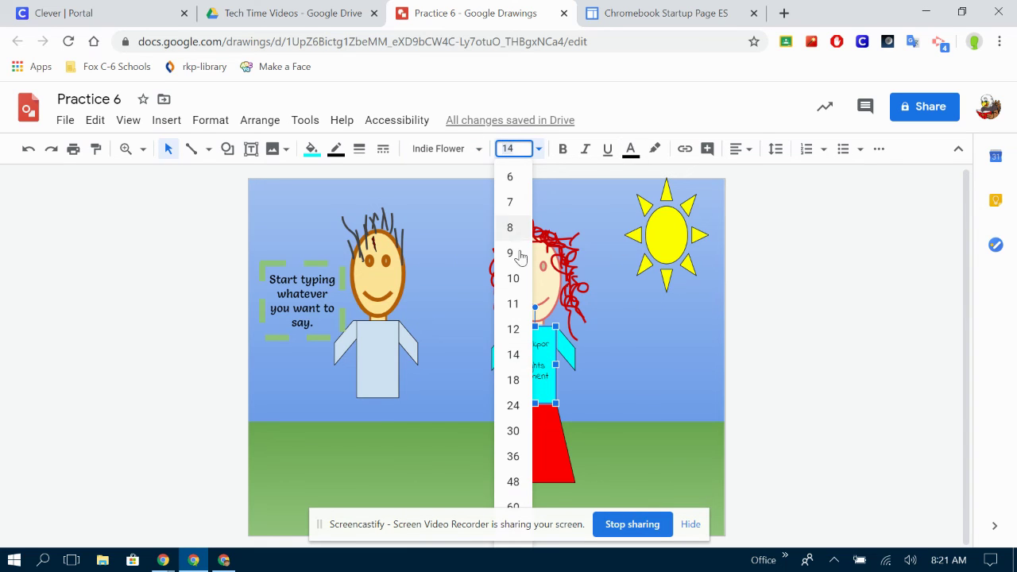
{"action": "left_click", "coordinate": [524, 278]}
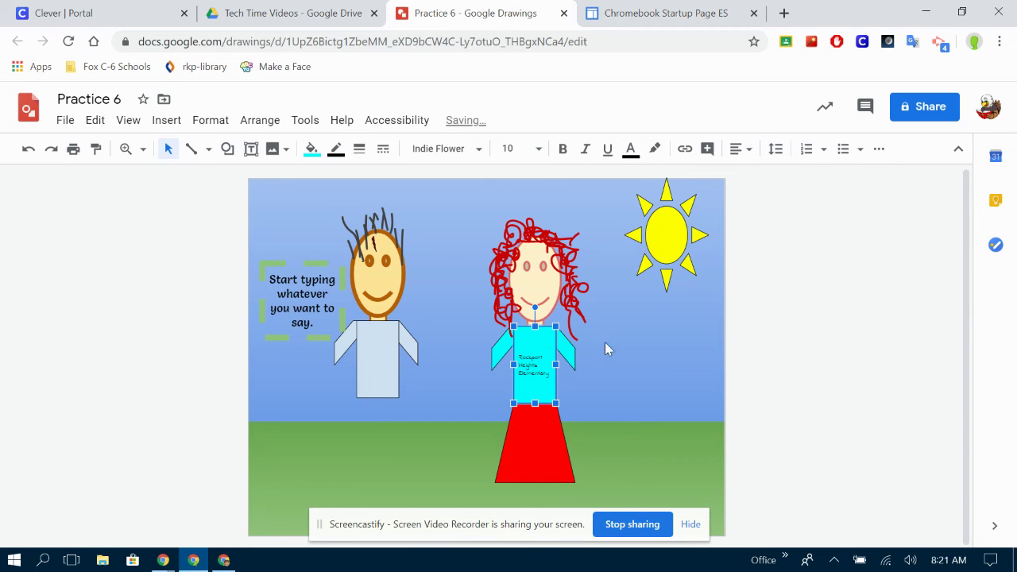
{"action": "left_click", "coordinate": [739, 149]}
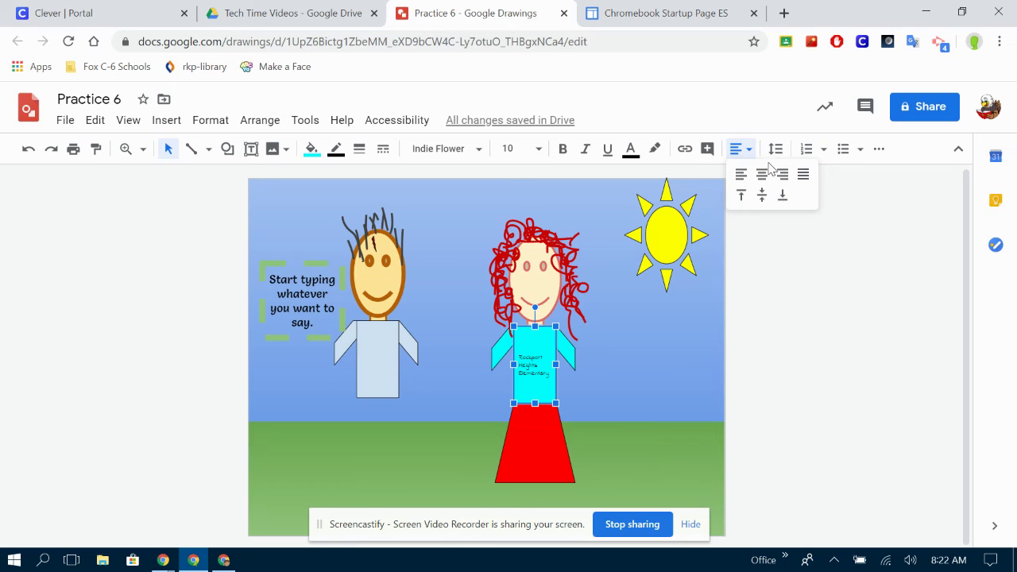
{"action": "left_click", "coordinate": [762, 175]}
{"action": "left_click", "coordinate": [739, 148]}
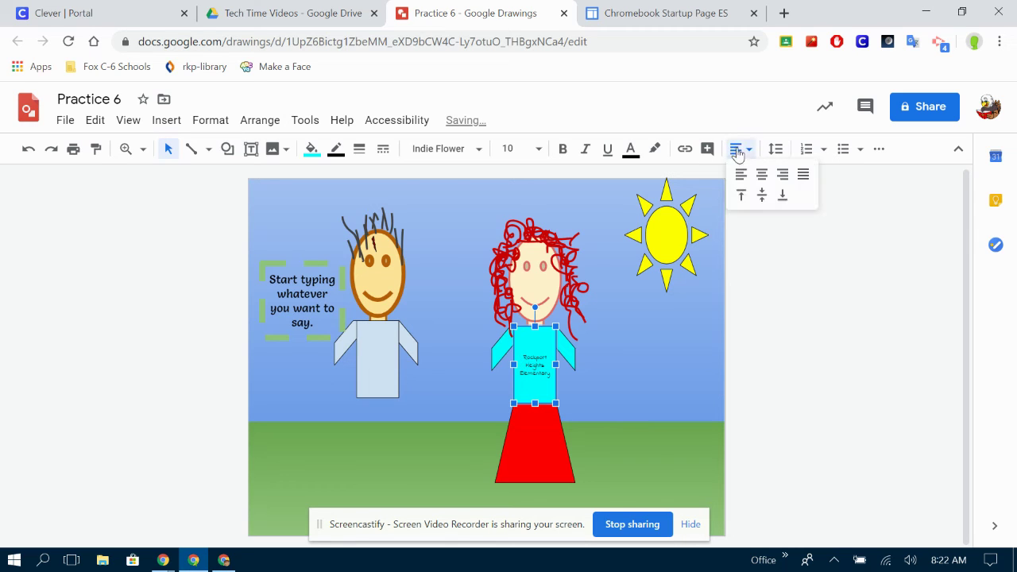
{"action": "left_click", "coordinate": [747, 194]}
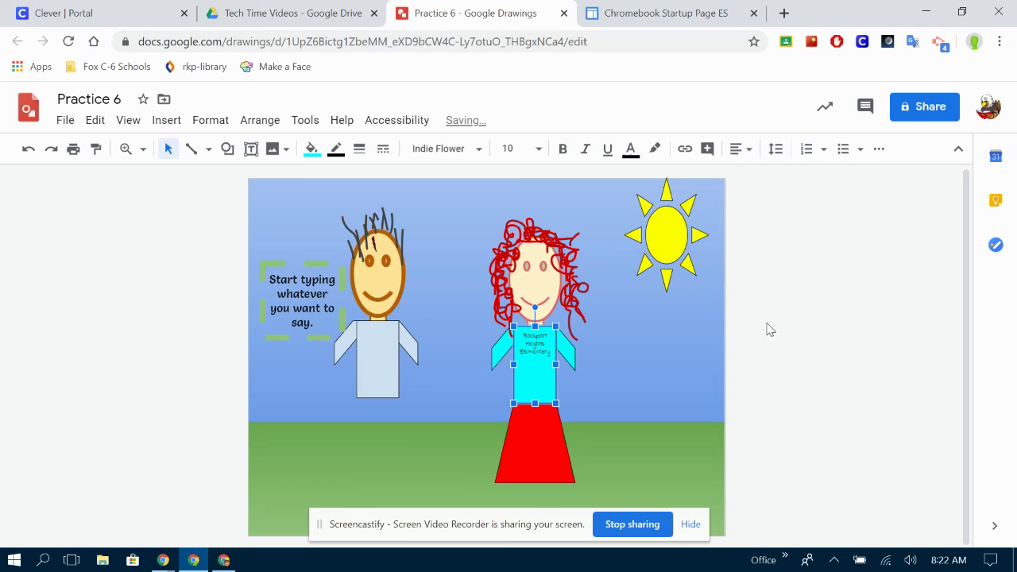
{"action": "left_click", "coordinate": [841, 448]}
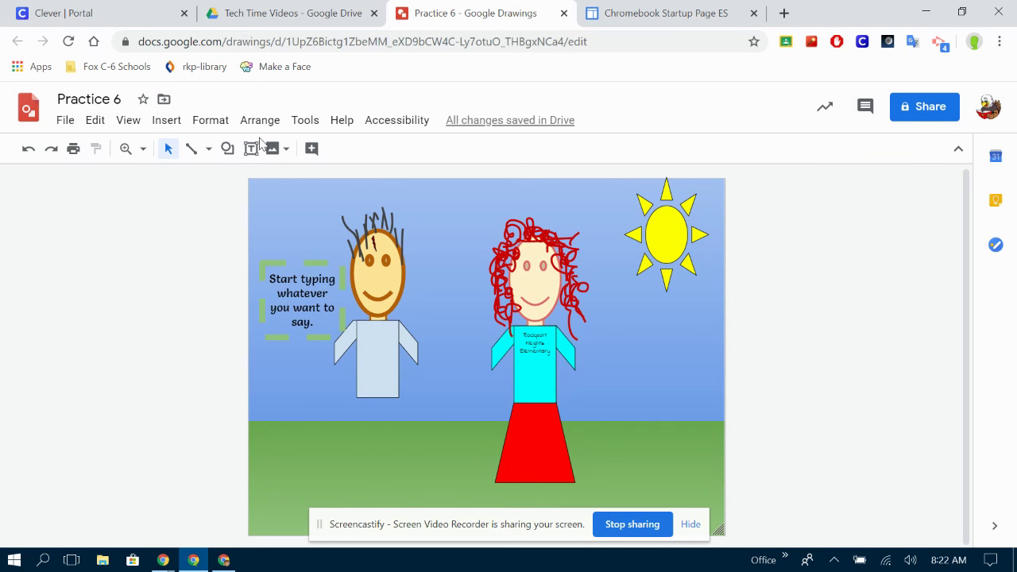
Step: Add an oval callout by the sun reading 'Hi! I hope you are having a great day!'
{"action": "left_click", "coordinate": [227, 148]}
{"action": "mouse_move", "coordinate": [256, 228]}
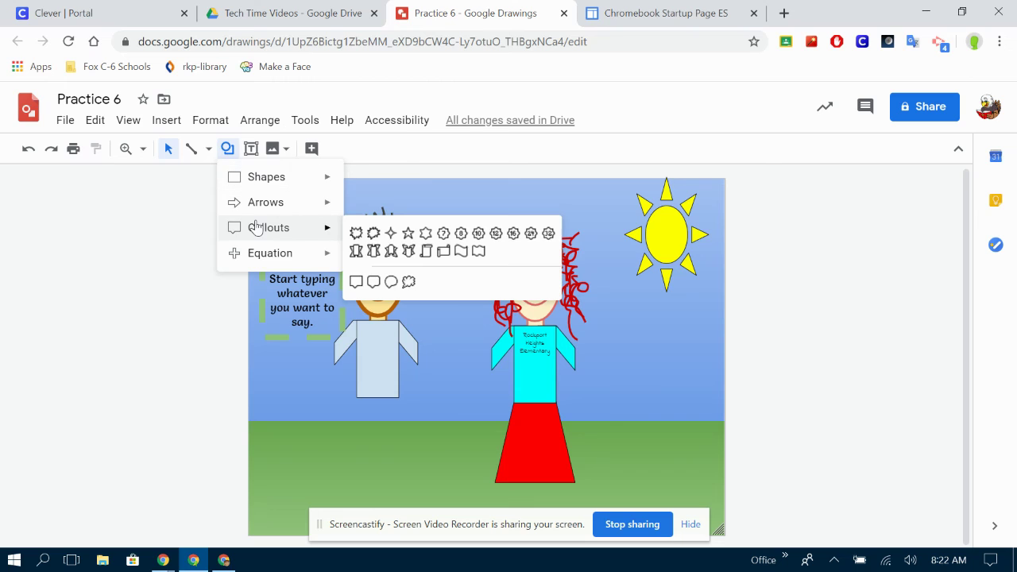
{"action": "left_click", "coordinate": [380, 284]}
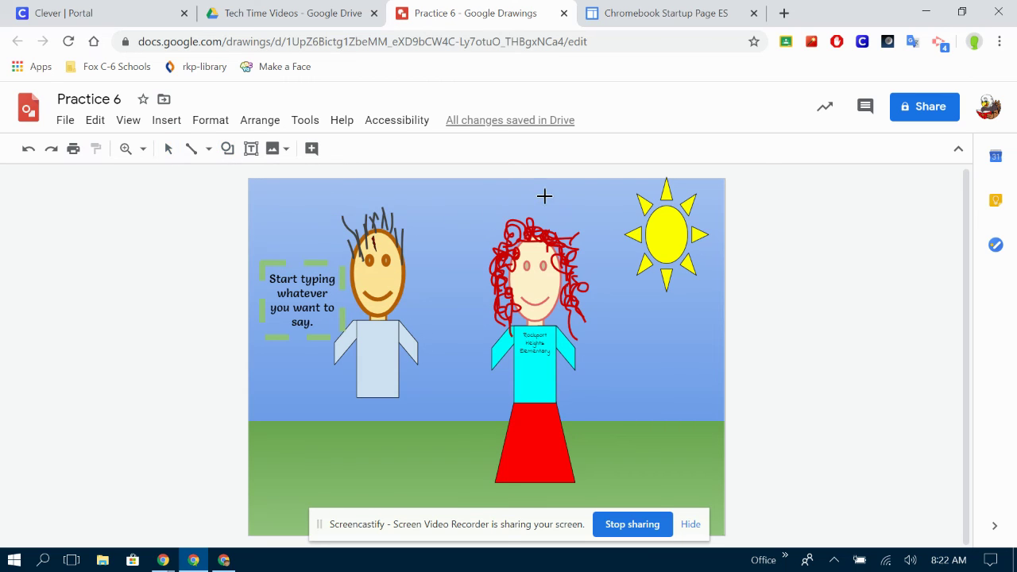
{"action": "left_click_drag", "start_coordinate": [544, 196], "coordinate": [603, 224]}
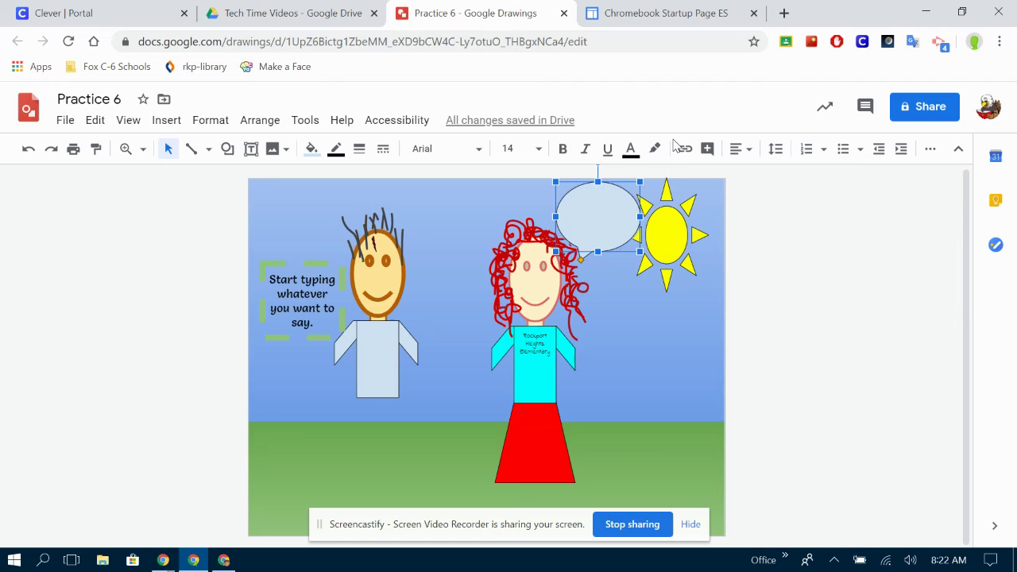
{"action": "type", "text": "Hi! I"}
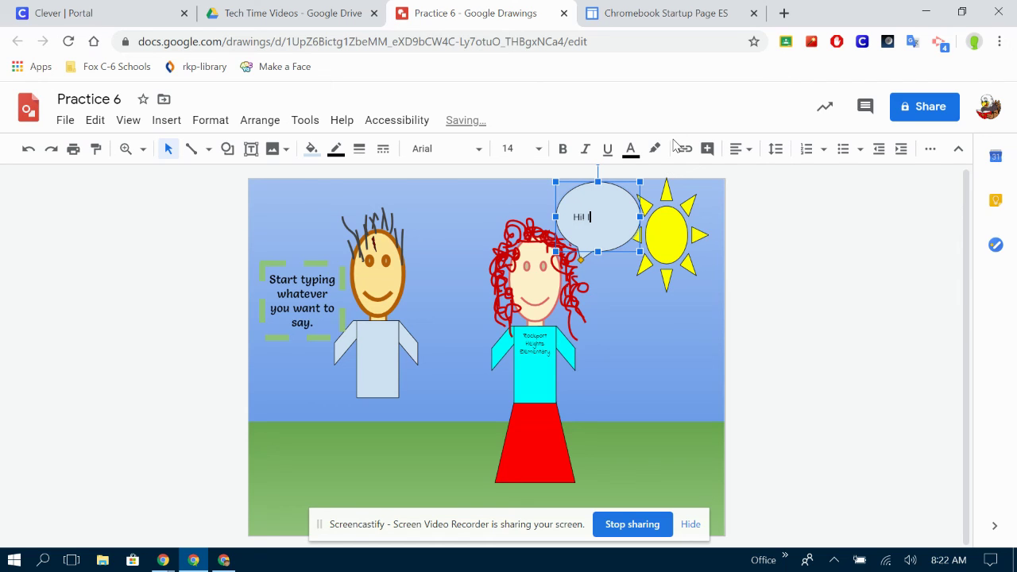
{"action": "type", "text": " hope you are having a great day!"}
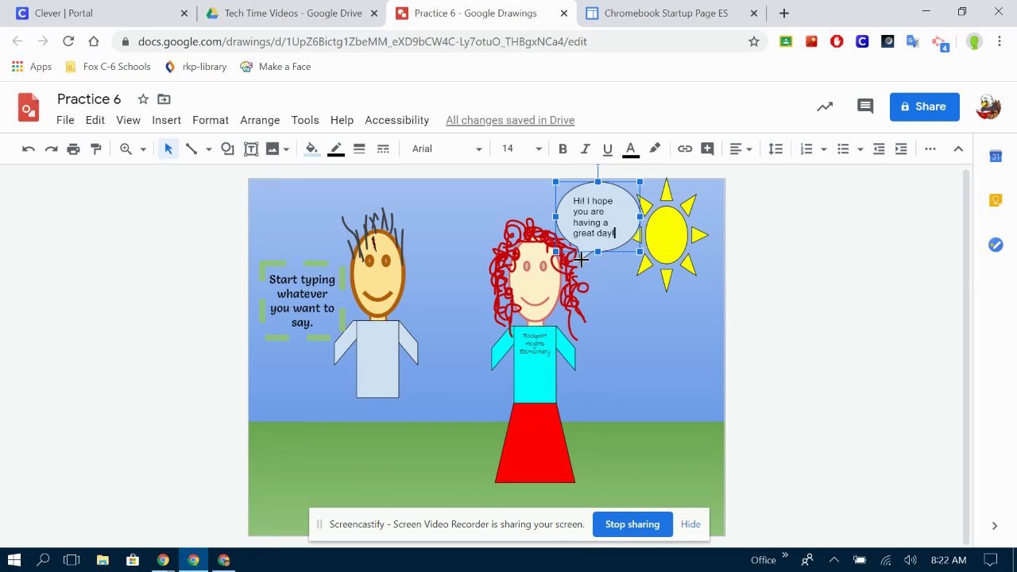
{"action": "key", "text": "Escape"}
Step: Drag the speech bubble's tail down to the girl's face
{"action": "left_click_drag", "start_coordinate": [581, 260], "coordinate": [421, 266]}
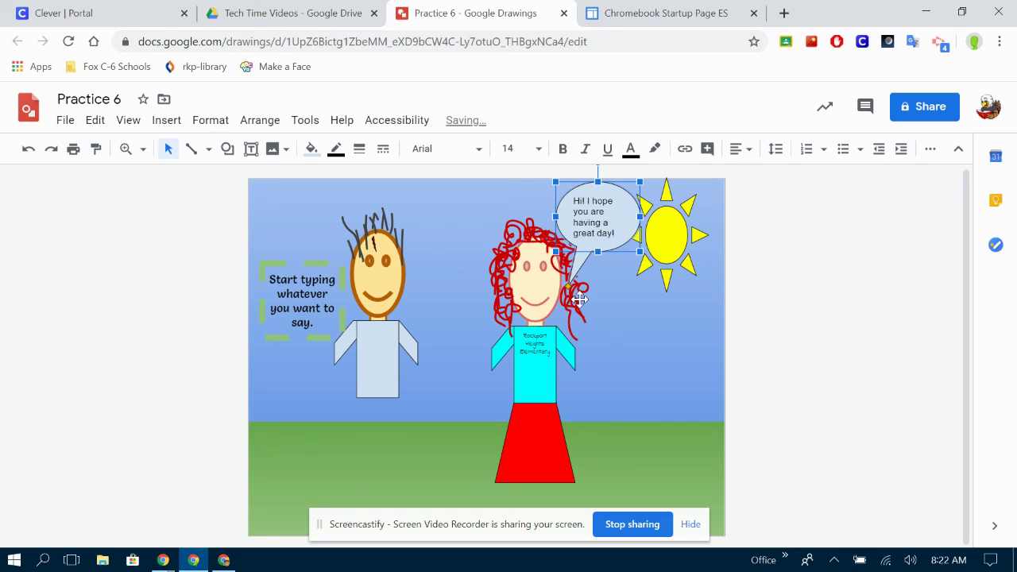
{"action": "left_click", "coordinate": [789, 405]}
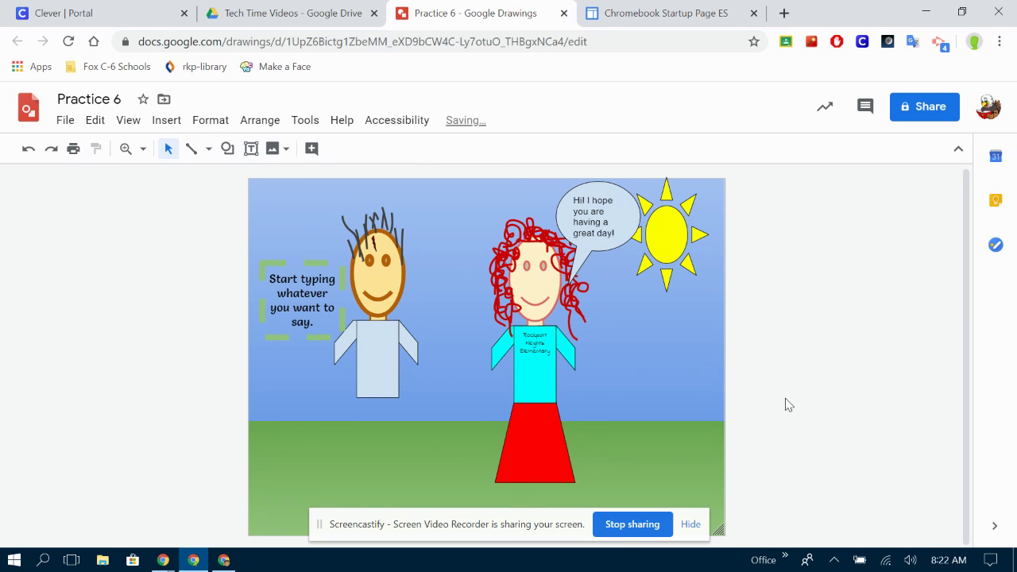